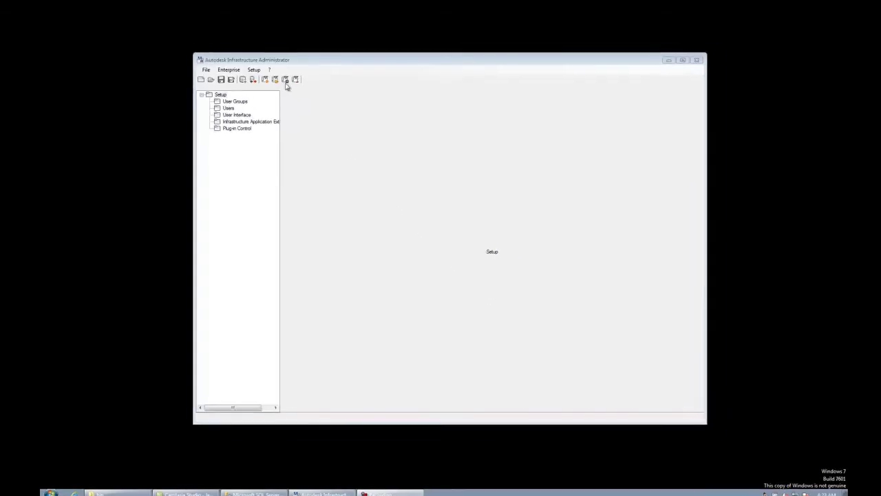
Step: Open the Water enterprise project from the enterprise project list
left_click(276, 81)
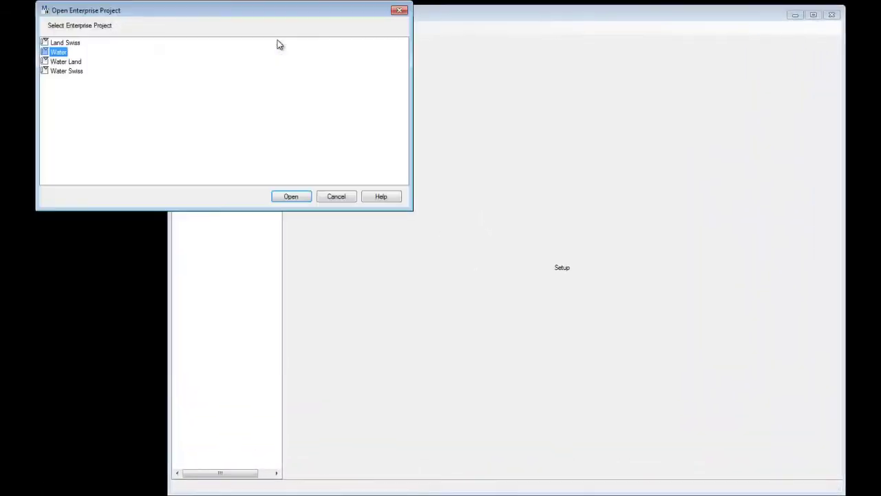
double_click(51, 51)
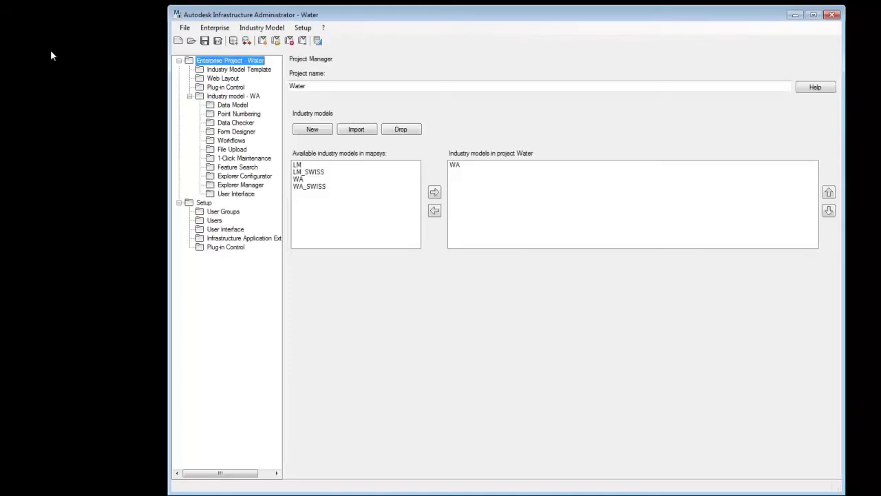
Step: Check the Utility Point class's default geometry extents without saving, then go to 1-Click Maintenance
left_click(232, 104)
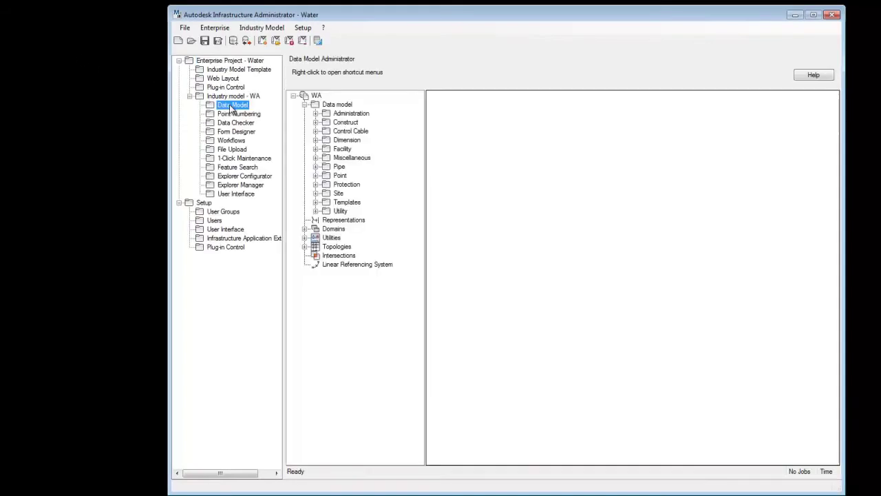
left_click(316, 210)
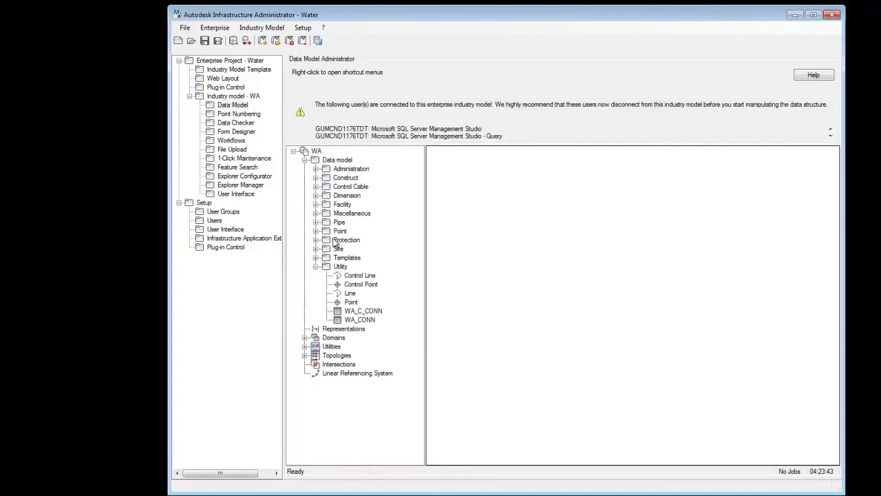
right_click(351, 302)
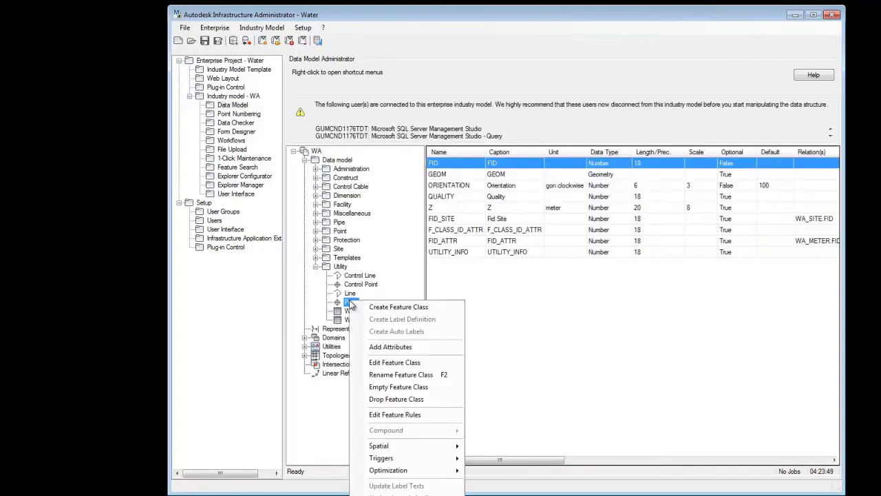
left_click(398, 363)
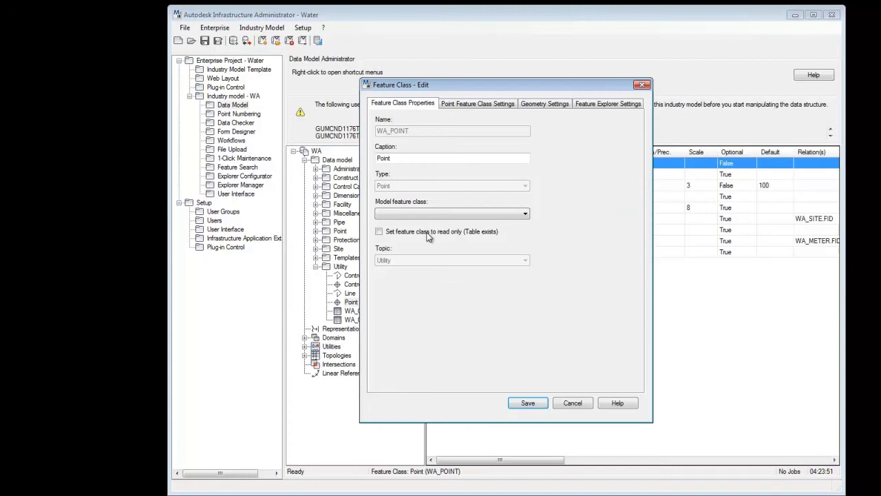
left_click(537, 104)
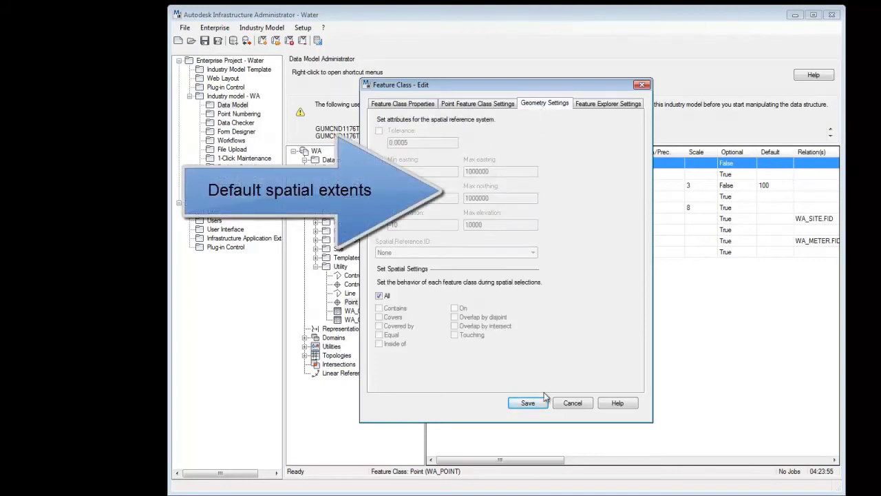
left_click(573, 404)
left_click(241, 158)
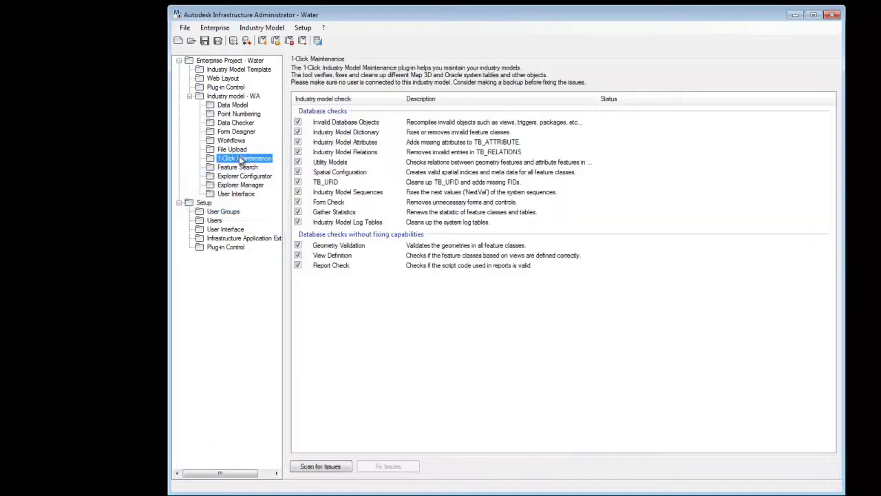
Step: Scan the WA model and inspect the eight too-wide extent issues, starting with Source Label
left_click(334, 466)
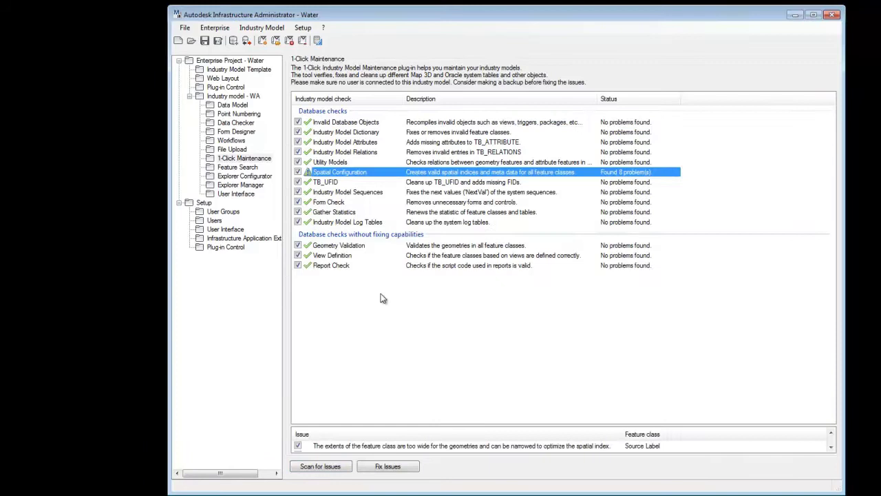
left_click_drag(396, 426, 375, 292)
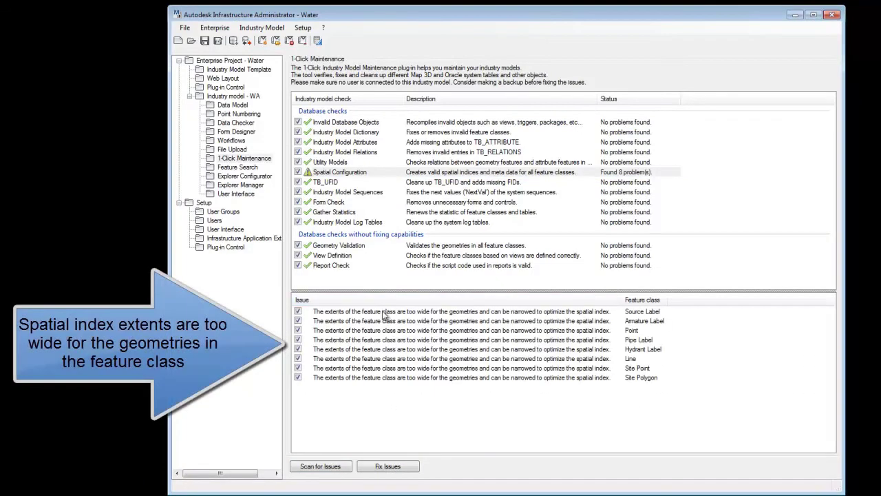
left_click(384, 314)
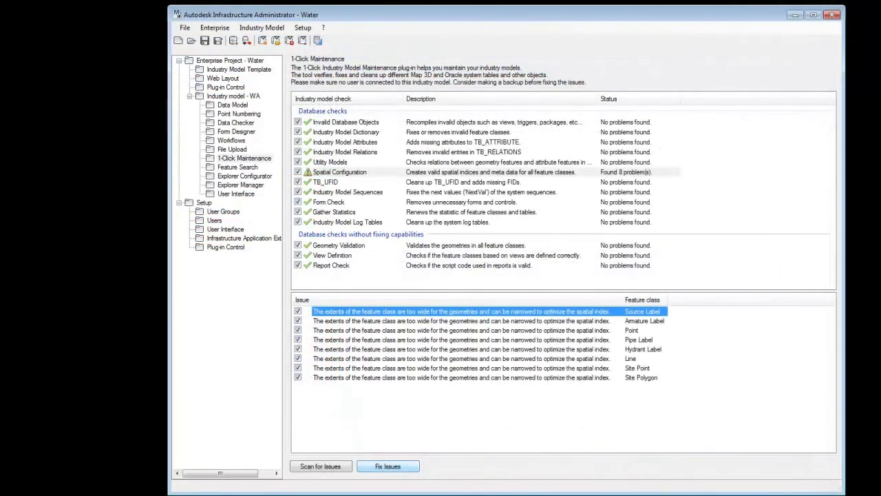
Step: Fix all eight Spatial Configuration issues and review their extent and spatial index messages
left_click(388, 467)
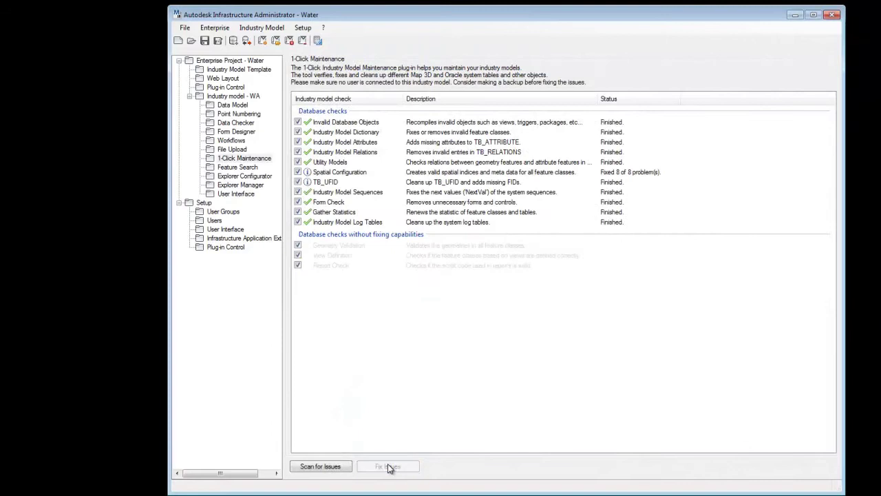
left_click(337, 174)
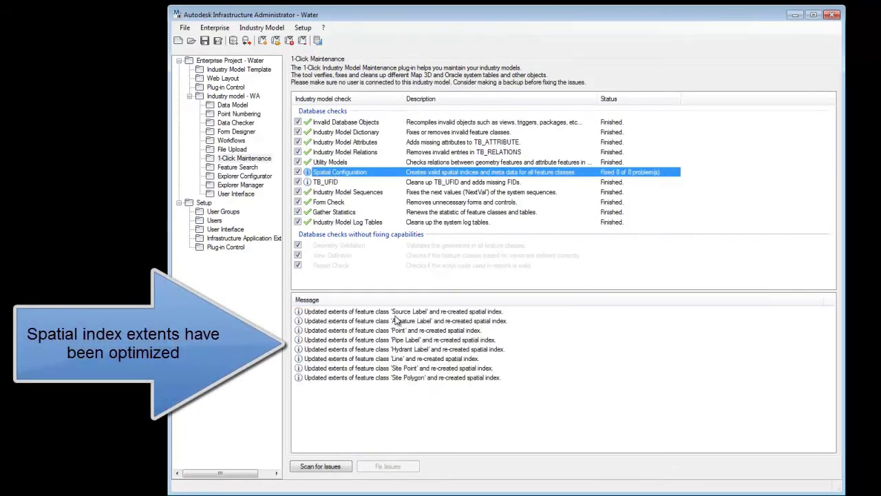
Step: Reopen the Utility Point class's Geometry Settings to confirm its narrowed extents
left_click(234, 104)
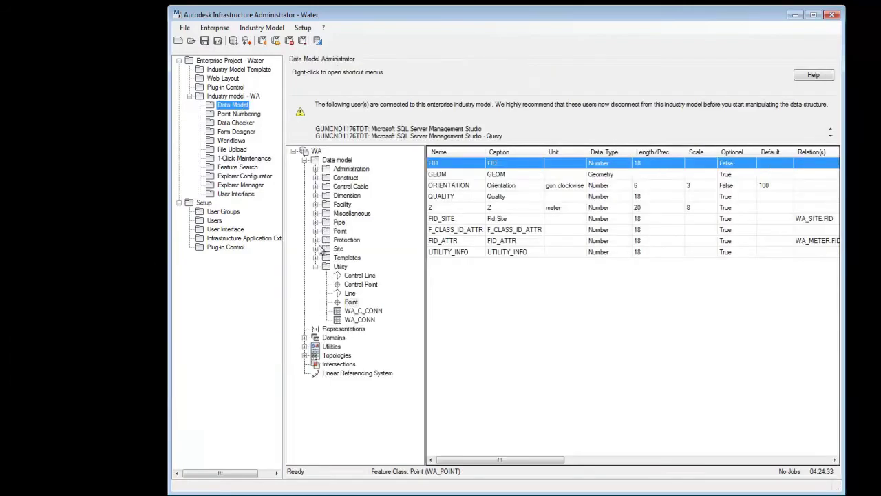
right_click(354, 303)
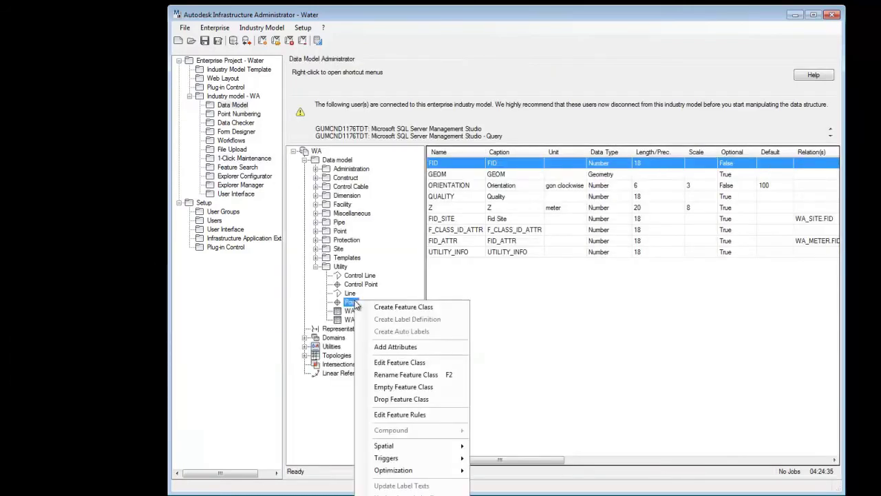
left_click(396, 362)
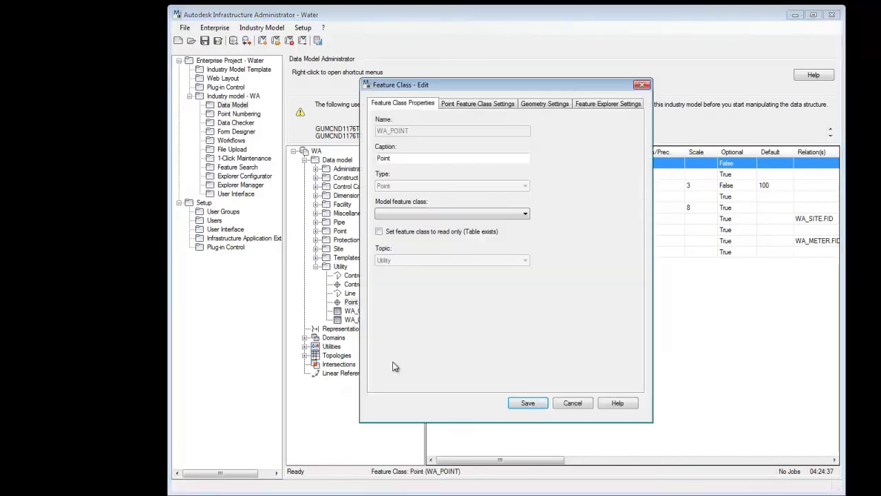
left_click(538, 105)
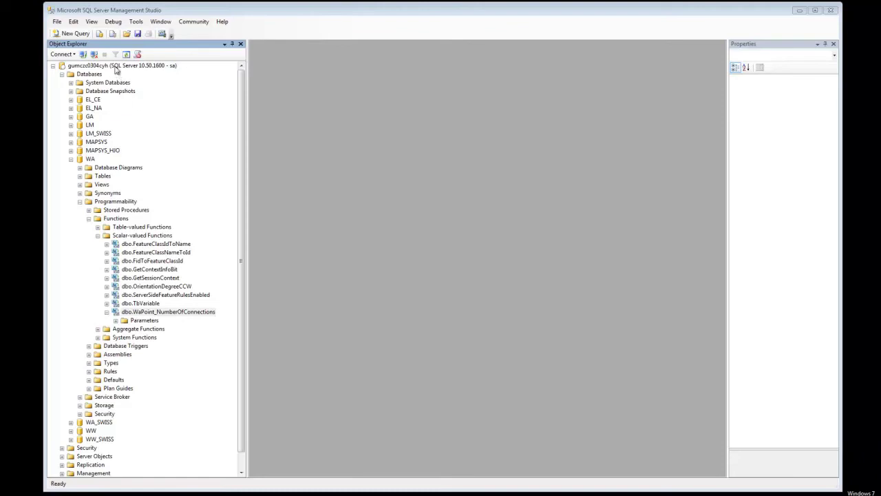
Step: Open dbo.WaPoint_NumberOfConnections with Modify to show its ALTER script
left_click(116, 66)
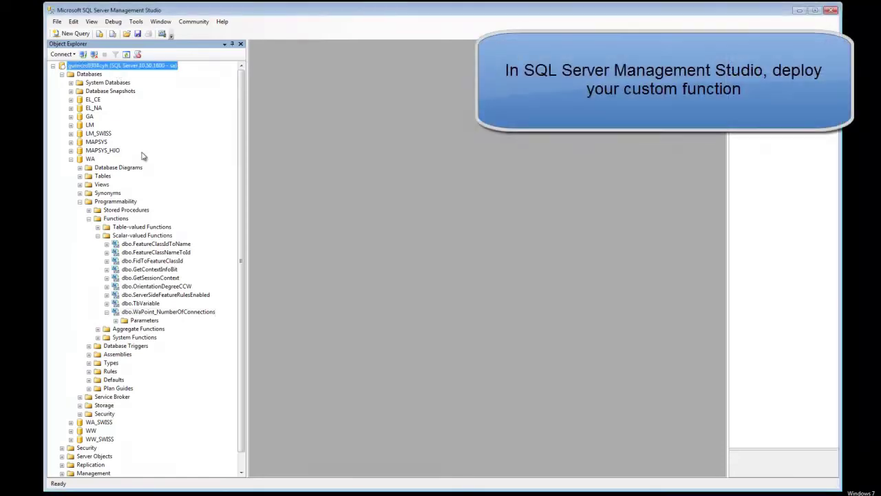
left_click(168, 313)
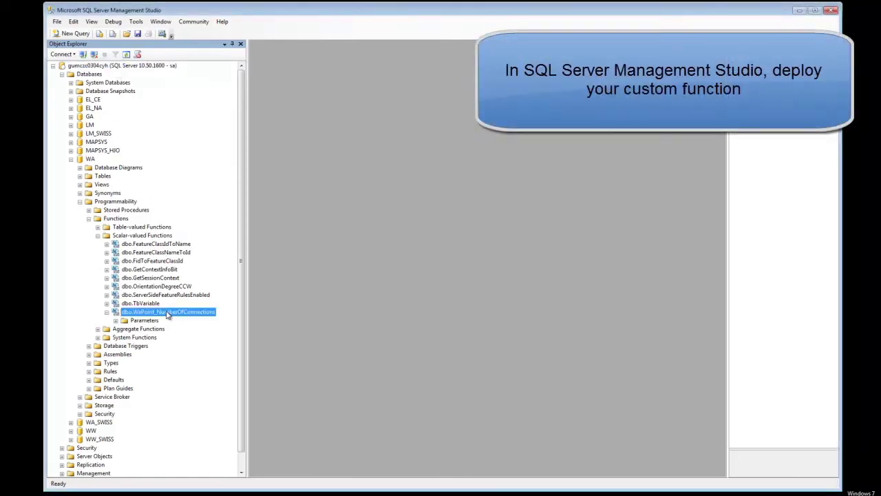
right_click(168, 314)
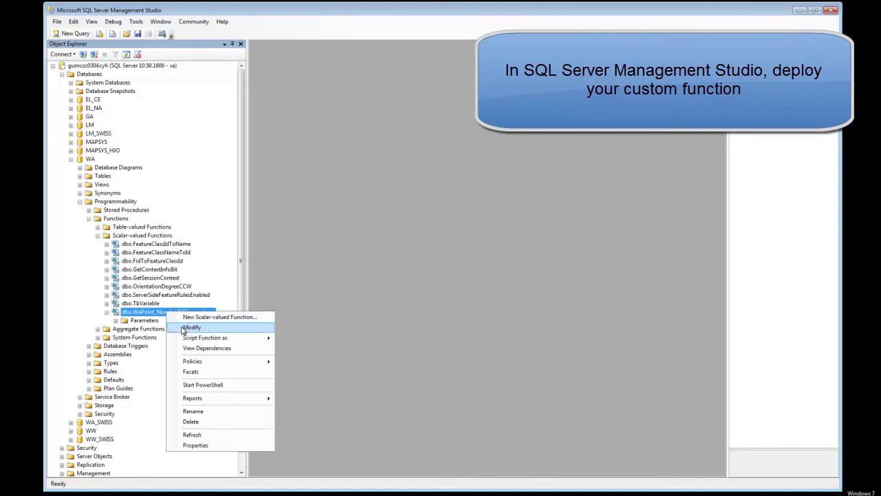
left_click(183, 329)
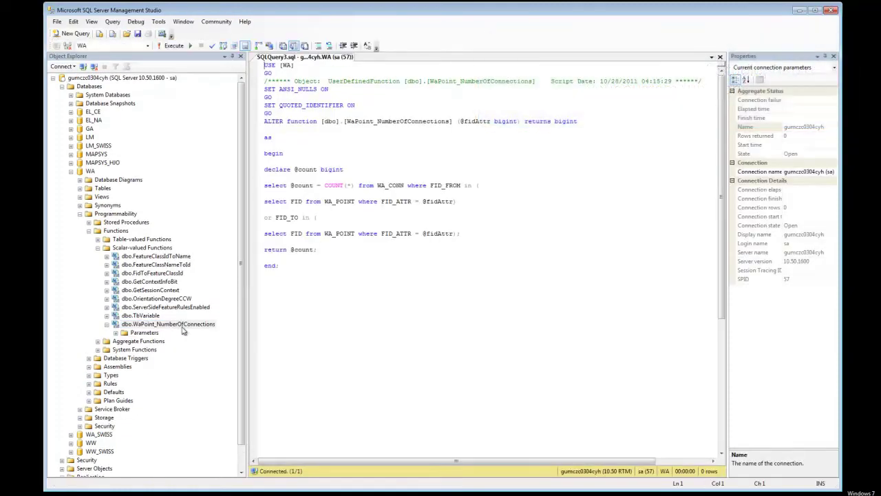
double_click(375, 121)
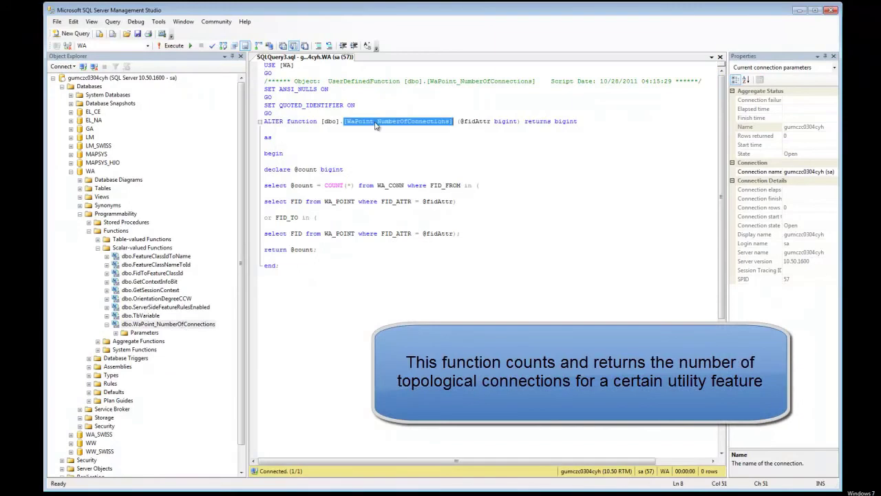
double_click(485, 121)
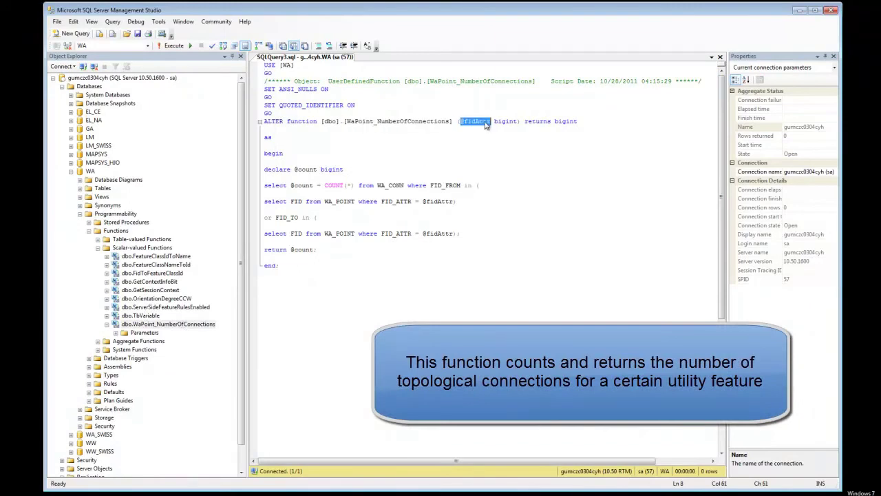
double_click(391, 186)
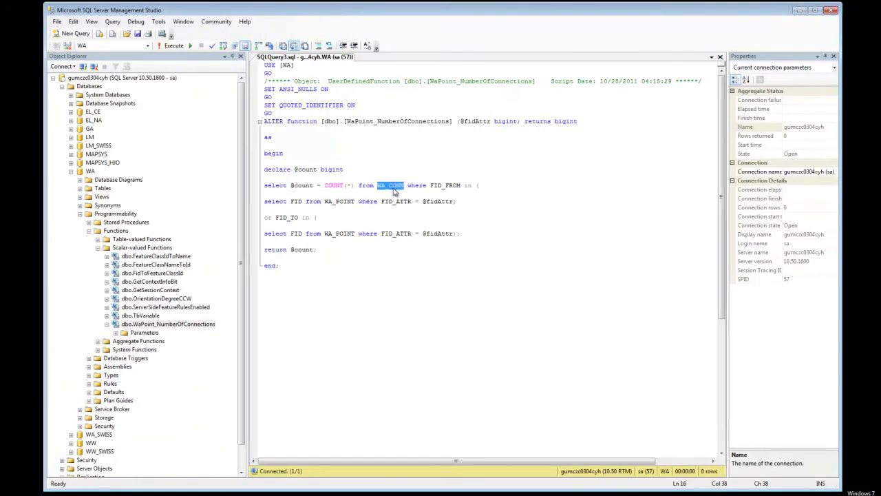
left_click_drag(265, 201, 454, 201)
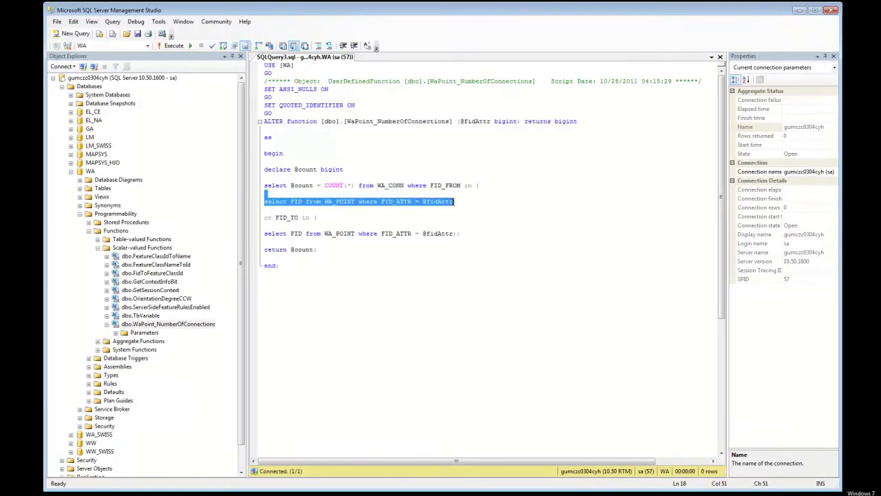
double_click(300, 250)
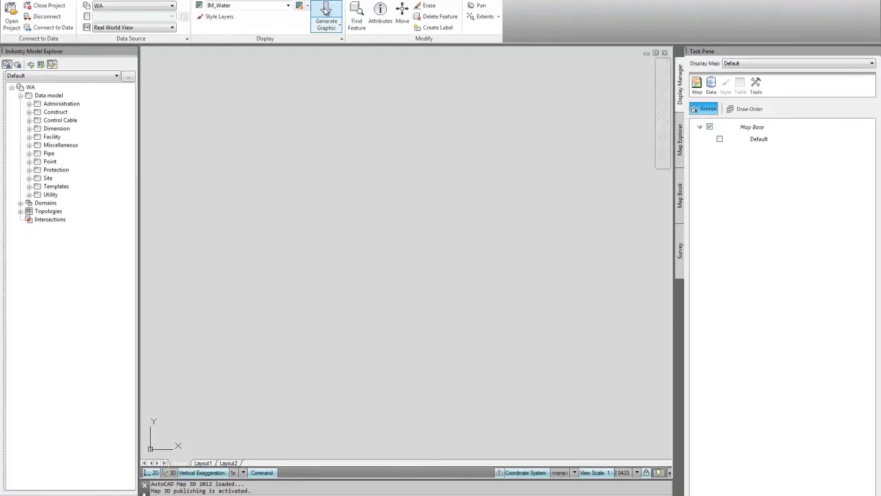
Step: Generate graphics for the water network with the IM_Water display model
left_click(338, 31)
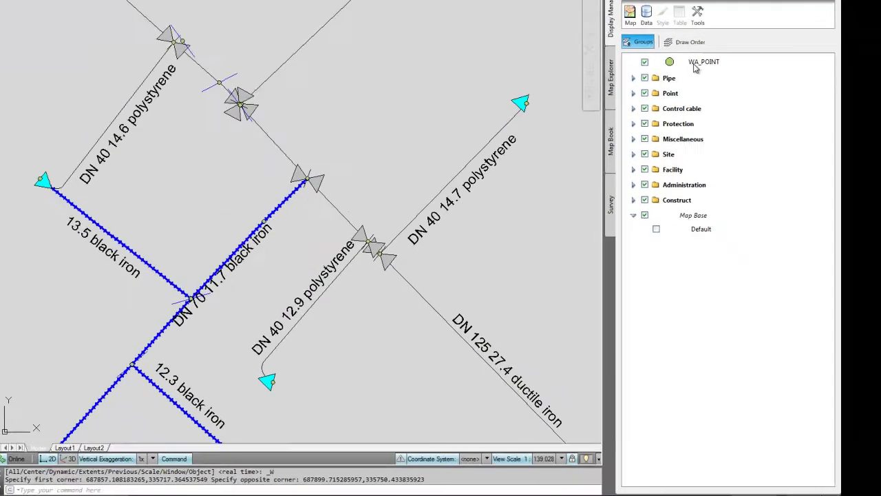
Step: Create validated calculation NumberOfConn on WA_POINT as WaPoint_NumberOfConnections(FID_ATTR)
right_click(753, 128)
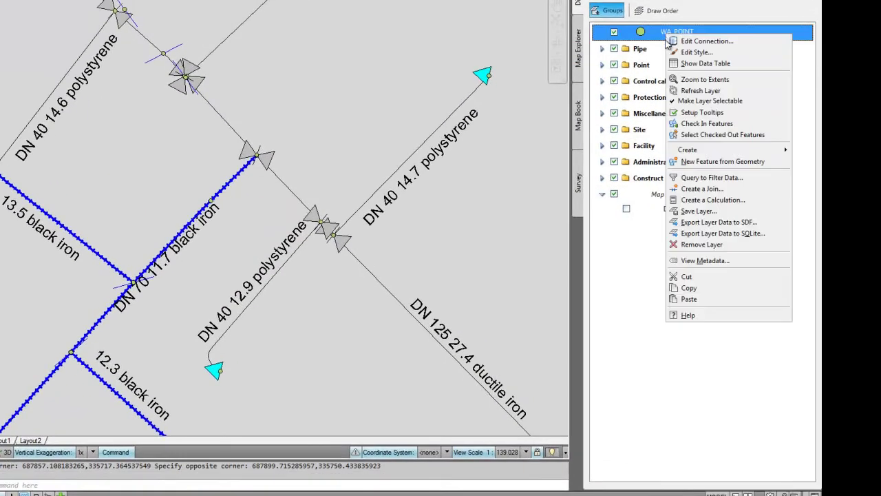
left_click(709, 200)
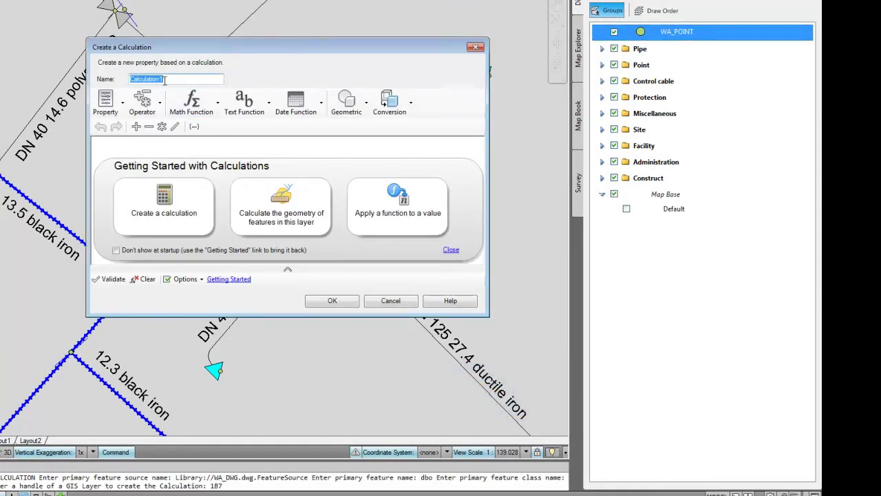
left_click(191, 102)
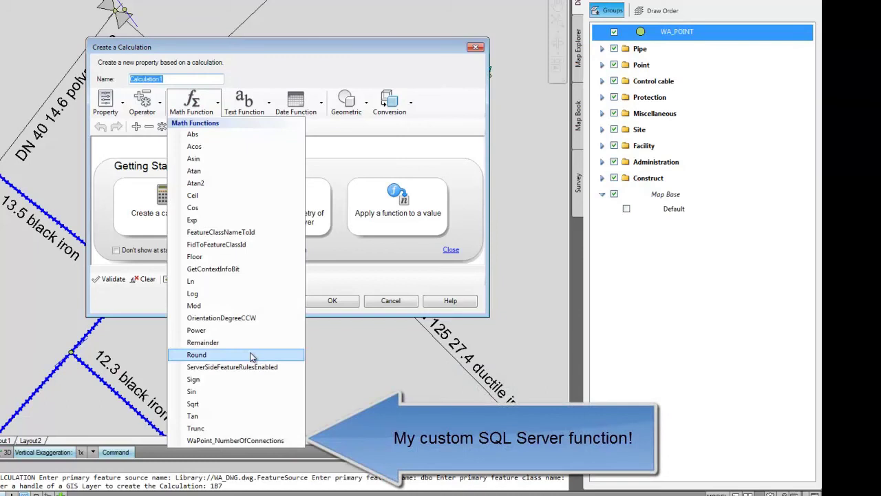
left_click(234, 440)
left_click(110, 103)
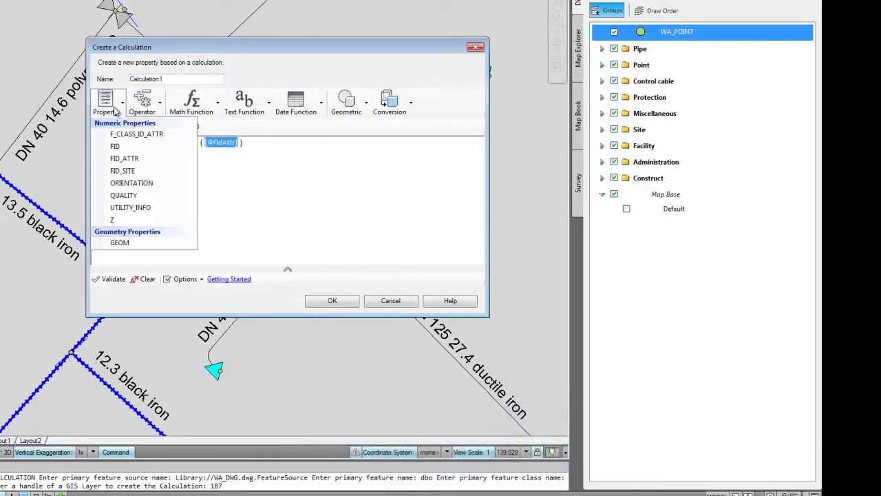
left_click(129, 159)
double_click(131, 80)
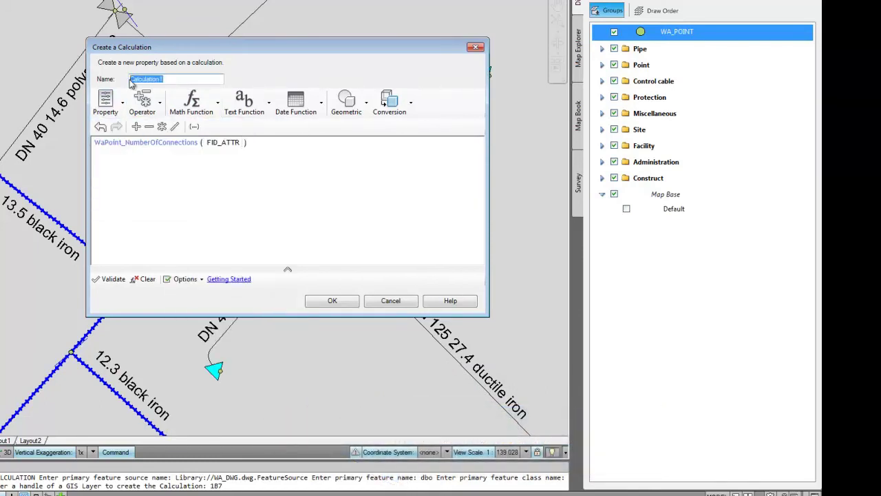
type("NumberOfConn")
left_click(111, 279)
left_click(317, 301)
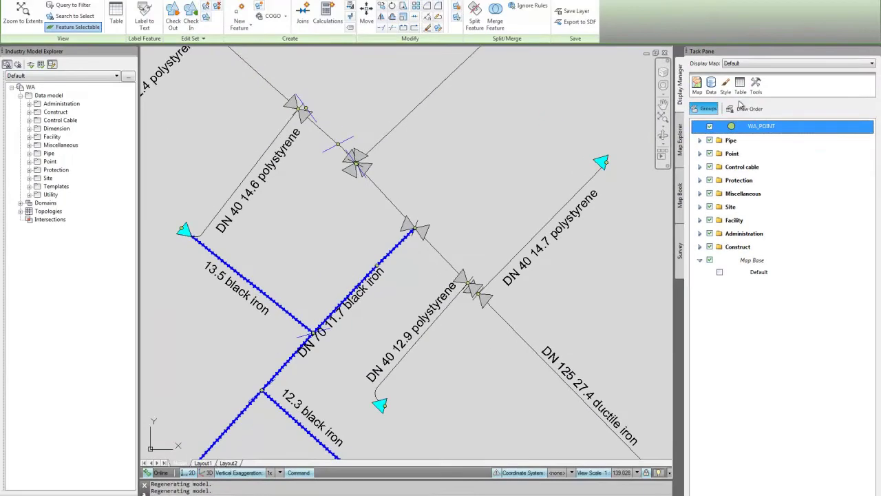
Step: Add a second WA_POINT style rule with the validated condition NumberOfConn = 0
left_click(725, 83)
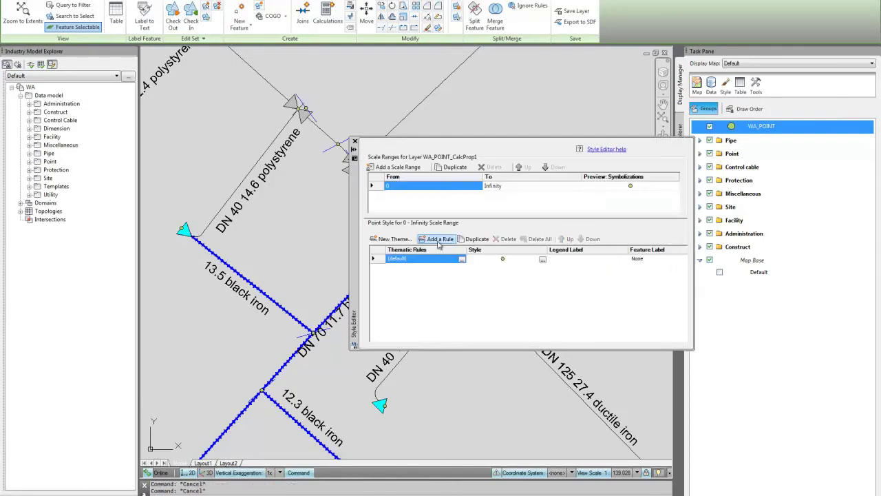
left_click(439, 239)
left_click(462, 258)
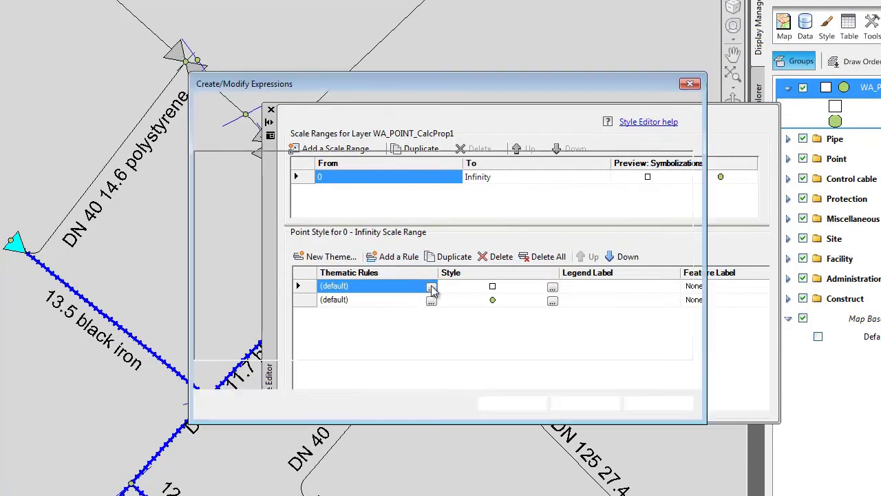
left_click(219, 115)
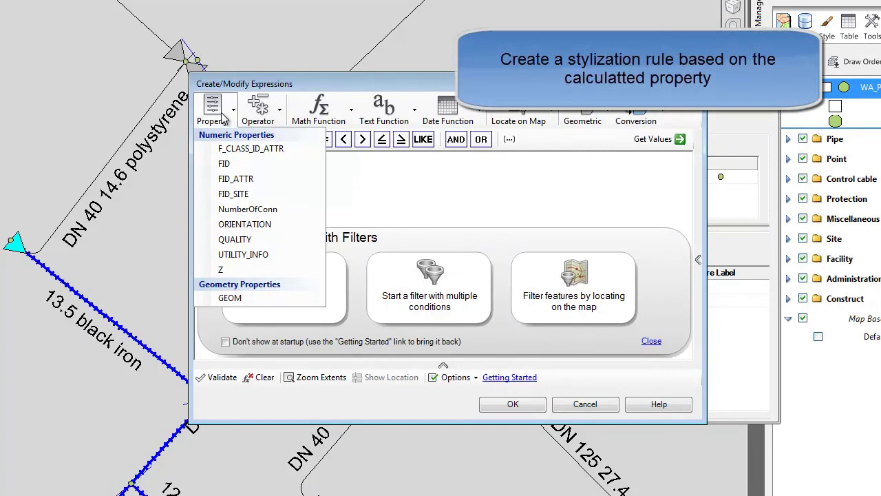
left_click(249, 209)
left_click(324, 139)
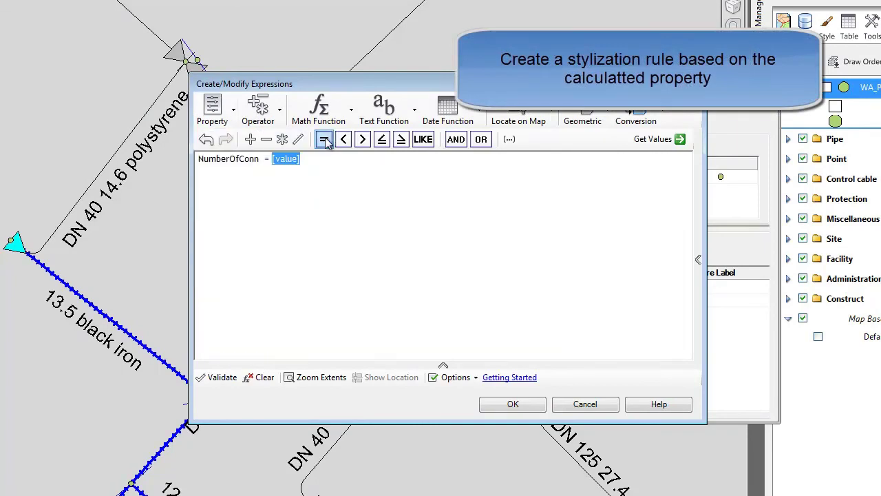
type("0")
left_click(222, 376)
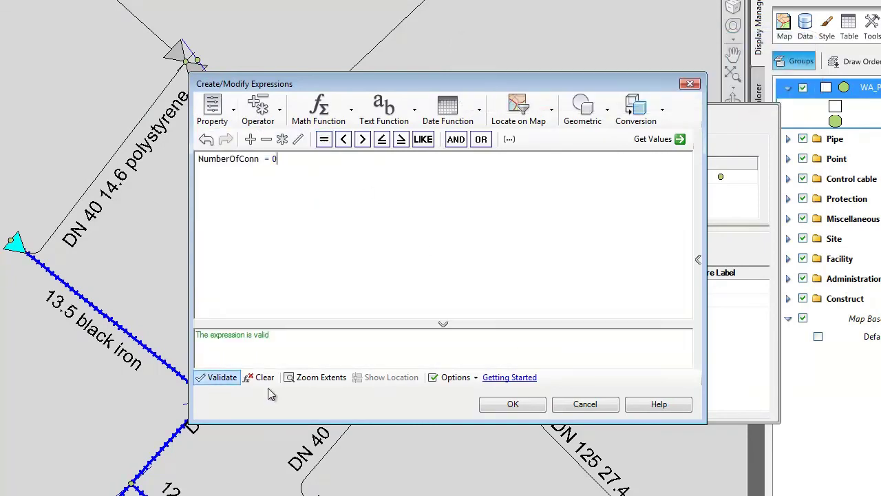
left_click(521, 458)
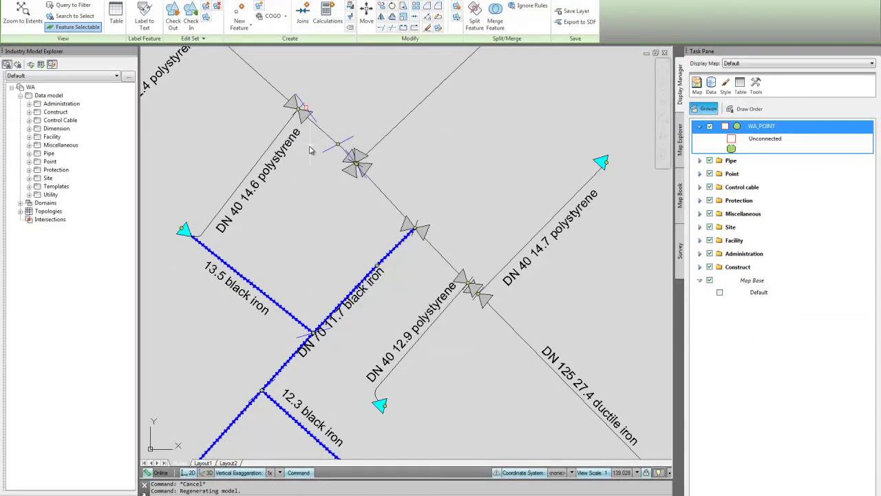
middle_click_drag(311, 146, 443, 323)
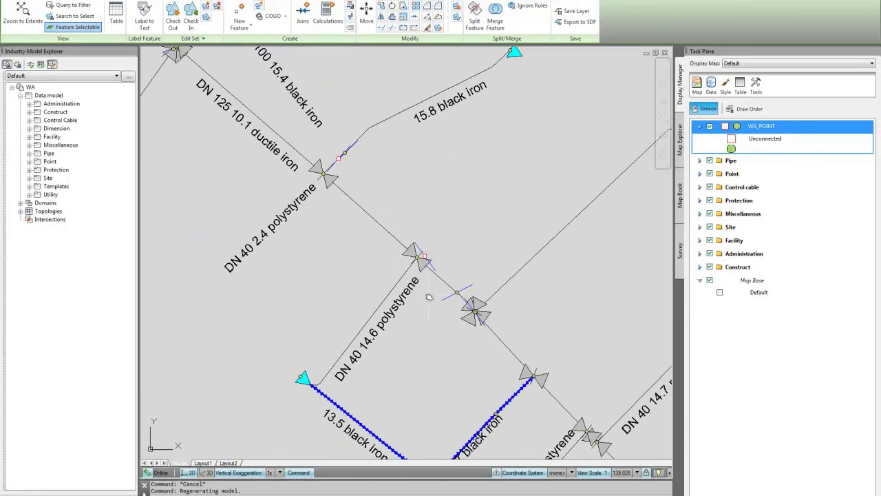
Step: Validate the WA topology and locate point 60888 among its 67 nodes without edges
left_click(41, 65)
left_click(69, 443)
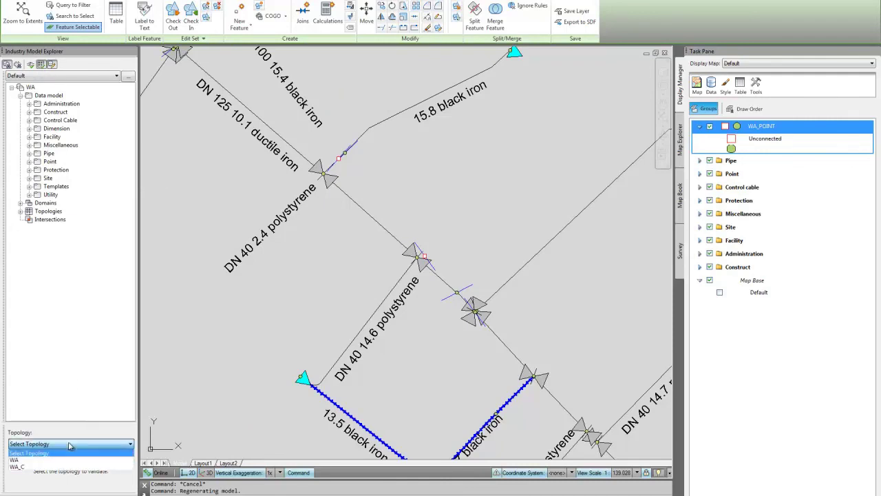
left_click(59, 453)
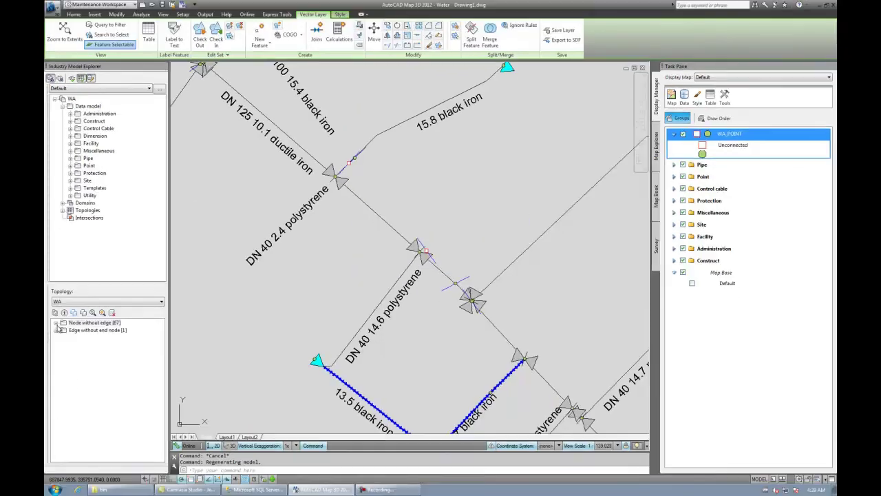
left_click(12, 466)
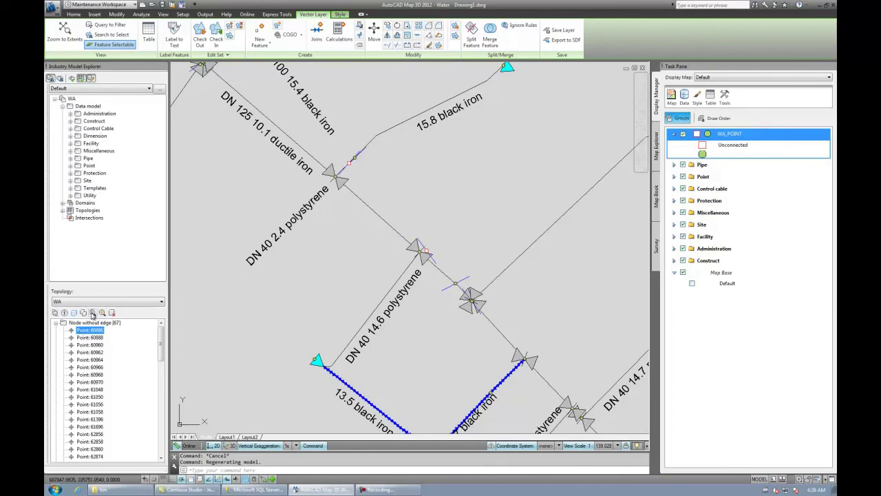
left_click(89, 337)
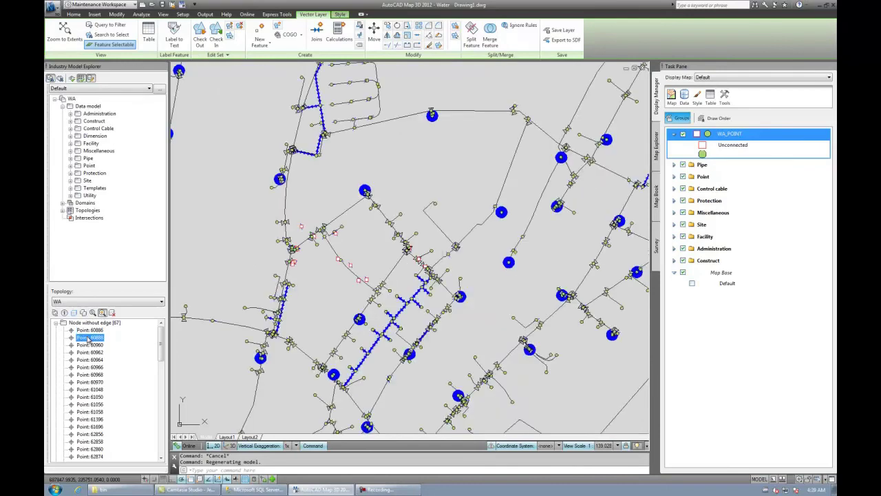